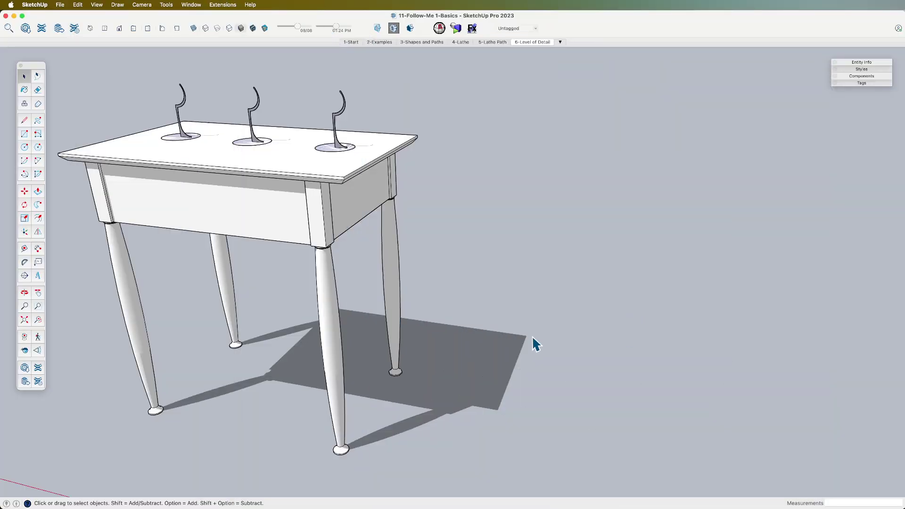
- Switch from the table scene to the 5-Lathe Path scene with the polygon and circle paths
{"action": "mouse_move", "coordinate": [532, 335]}
{"action": "middle_mouse_down"}
{"action": "mouse_move", "coordinate": [490, 306]}
{"action": "mouse_move", "coordinate": [606, 317]}
{"action": "mouse_move", "coordinate": [750, 311]}
{"action": "mouse_move", "coordinate": [684, 309]}
{"action": "mouse_move", "coordinate": [678, 321]}
{"action": "middle_mouse_up"}
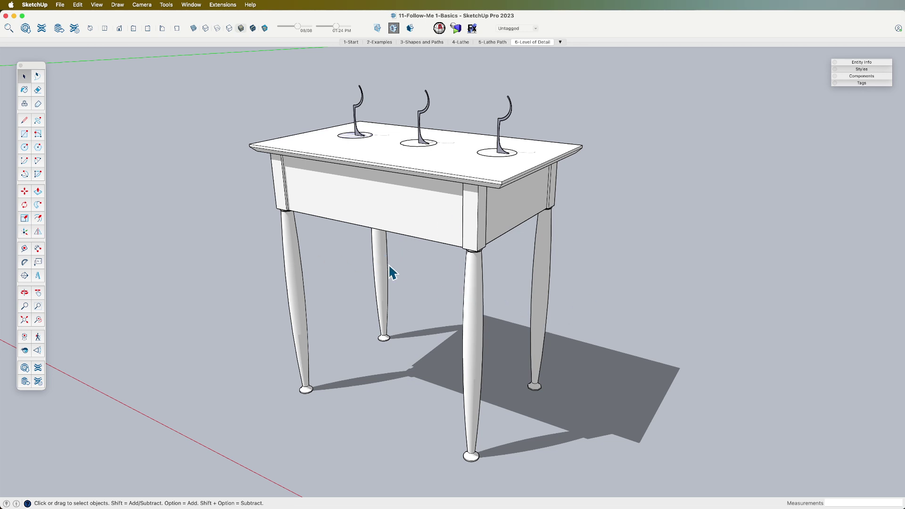
{"action": "middle_click_drag", "start_coordinate": [359, 380], "coordinate": [425, 380]}
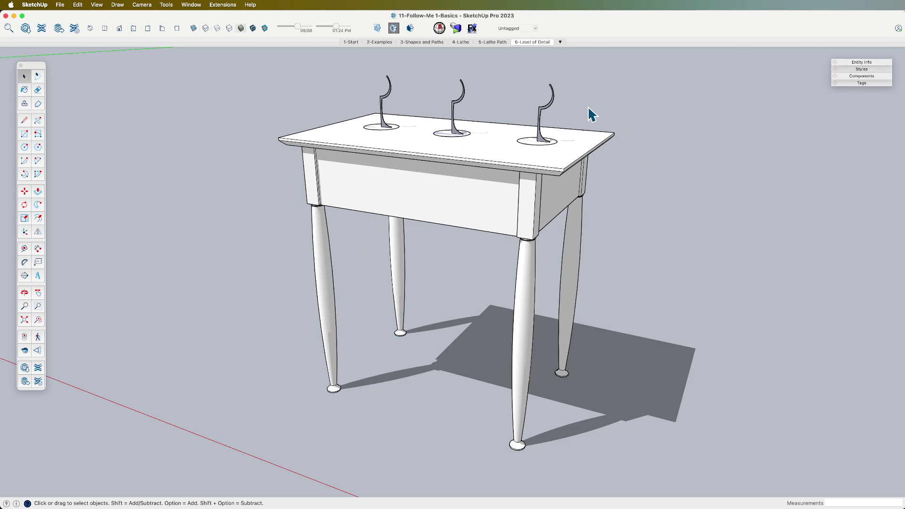
{"action": "left_click", "coordinate": [492, 42]}
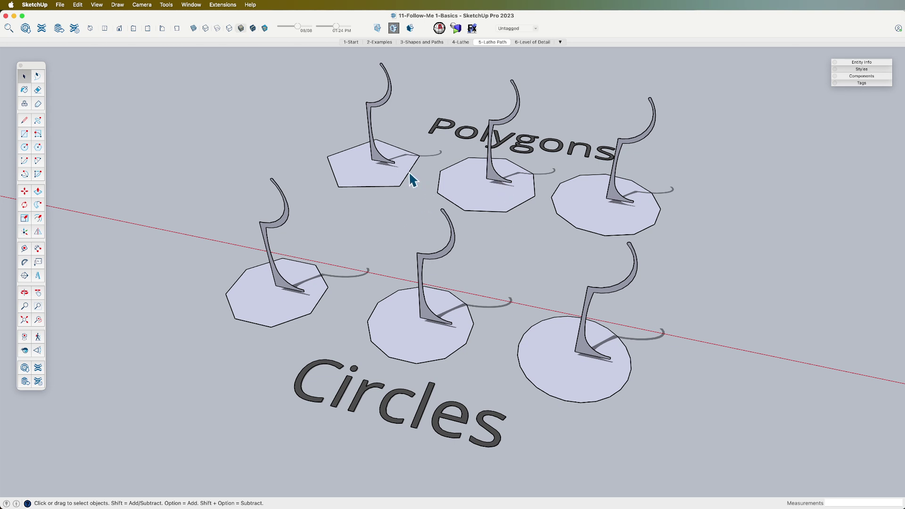
- Sweep the goblet profile around the pentagon face with Follow Me
{"action": "left_click", "coordinate": [517, 207]}
{"action": "left_click", "coordinate": [409, 172]}
{"action": "left_click", "coordinate": [286, 221]}
{"action": "left_click", "coordinate": [389, 176]}
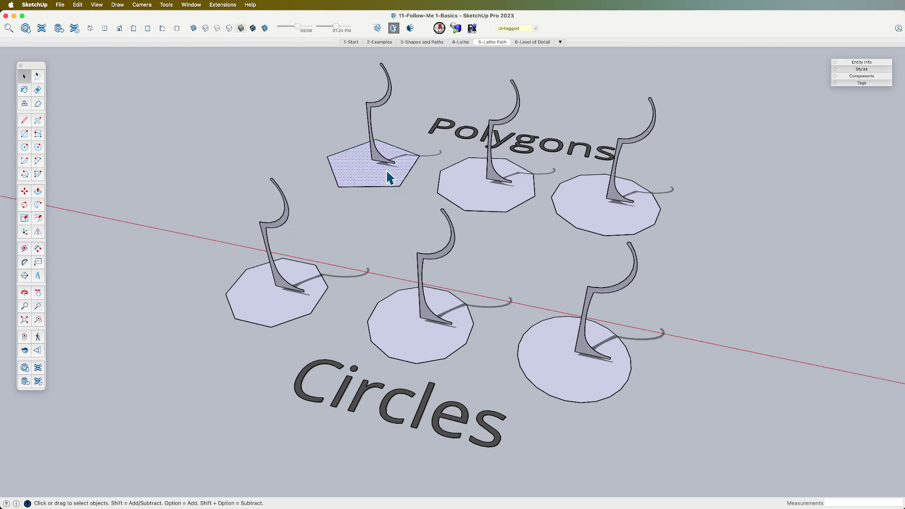
{"action": "key", "text": "f"}
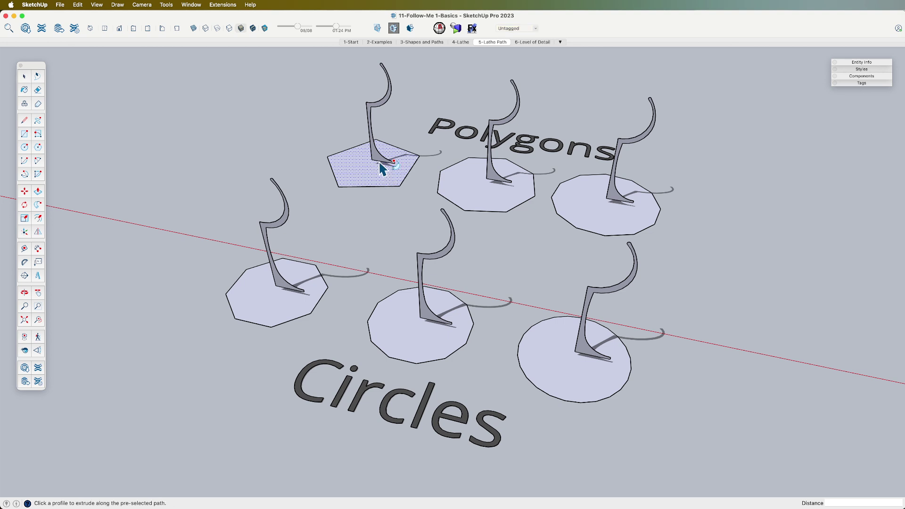
{"action": "left_click", "coordinate": [378, 158]}
{"action": "key", "text": "space"}
- Sweep the goblet profiles around the other two polygon faces with Follow Me
{"action": "left_click", "coordinate": [497, 185]}
{"action": "key", "text": "f"}
{"action": "left_click", "coordinate": [494, 174]}
{"action": "key", "text": "space"}
{"action": "left_click", "coordinate": [603, 218]}
{"action": "key", "text": "f"}
{"action": "left_click", "coordinate": [612, 193]}
{"action": "key", "text": "space"}
- Use Follow Me to lathe the three goblet profiles around their faces in the Circles row
{"action": "left_click", "coordinate": [271, 309]}
{"action": "key", "text": "f"}
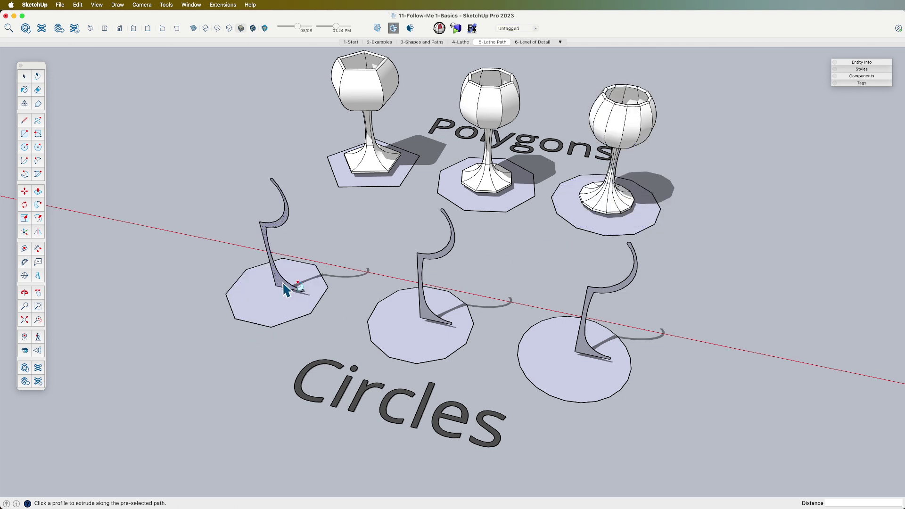
{"action": "left_click", "coordinate": [281, 282]}
{"action": "key", "text": "space"}
{"action": "left_click", "coordinate": [430, 325]}
{"action": "key", "text": "f"}
{"action": "left_click", "coordinate": [431, 323]}
{"action": "key", "text": "space"}
{"action": "left_click", "coordinate": [522, 366]}
{"action": "key", "text": "f"}
{"action": "left_click", "coordinate": [587, 358]}
{"action": "key", "text": "space"}
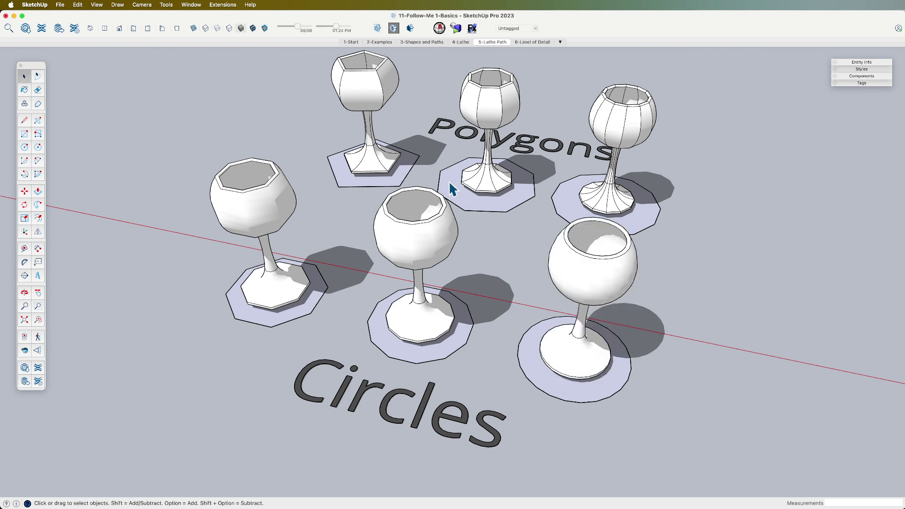
- Show hidden geometry to compare the facets of all six goblets, and hide it again
{"action": "key", "text": "alt+h"}
{"action": "mouse_move", "coordinate": [307, 238]}
{"action": "middle_mouse_down"}
{"action": "mouse_move", "coordinate": [357, 253]}
{"action": "mouse_move", "coordinate": [347, 213]}
{"action": "mouse_move", "coordinate": [332, 256]}
{"action": "mouse_move", "coordinate": [291, 244]}
{"action": "middle_mouse_up"}
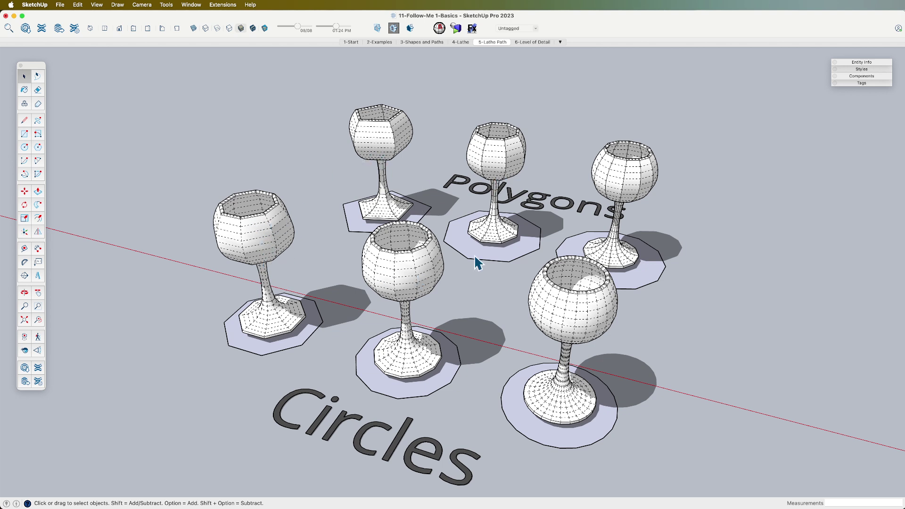
{"action": "middle_click_drag", "start_coordinate": [571, 345], "coordinate": [584, 314]}
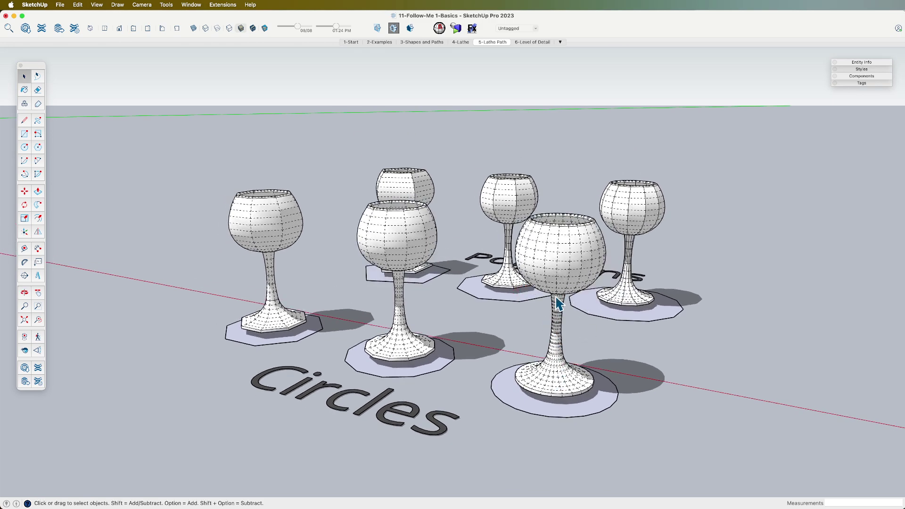
{"action": "middle_click_drag", "start_coordinate": [551, 265], "coordinate": [584, 295]}
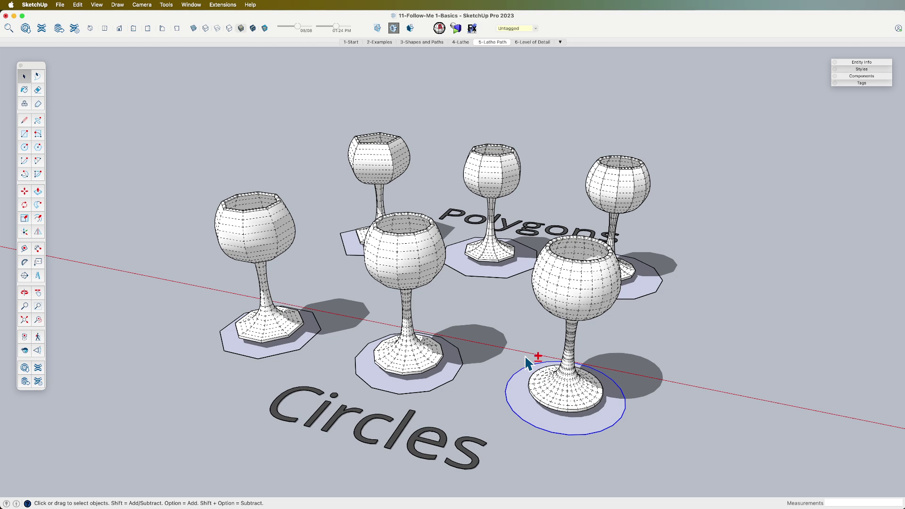
{"action": "key", "text": "alt+h"}
{"action": "middle_click_drag", "start_coordinate": [505, 328], "coordinate": [493, 346]}
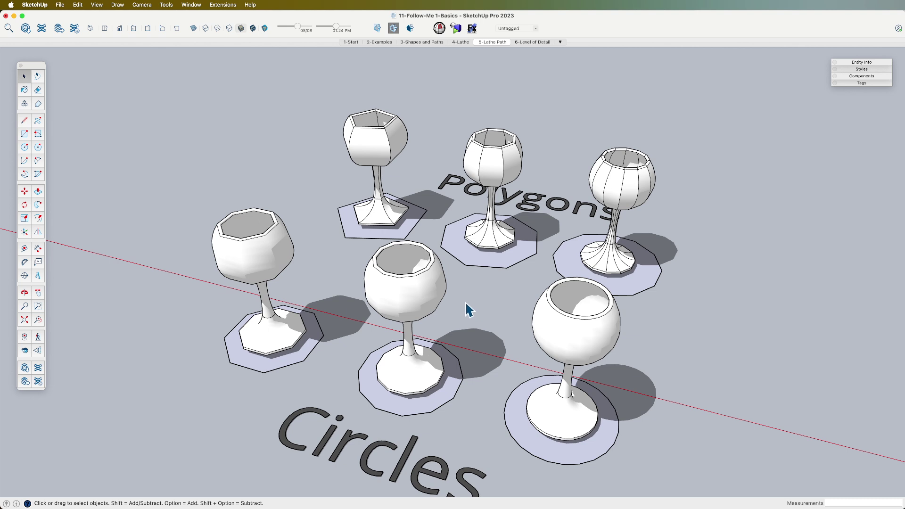
- Examine how smooth the six goblets look from far away and from close up
{"action": "scroll", "coordinate": [468, 310], "scroll_direction": "down", "scroll_amount": 10}
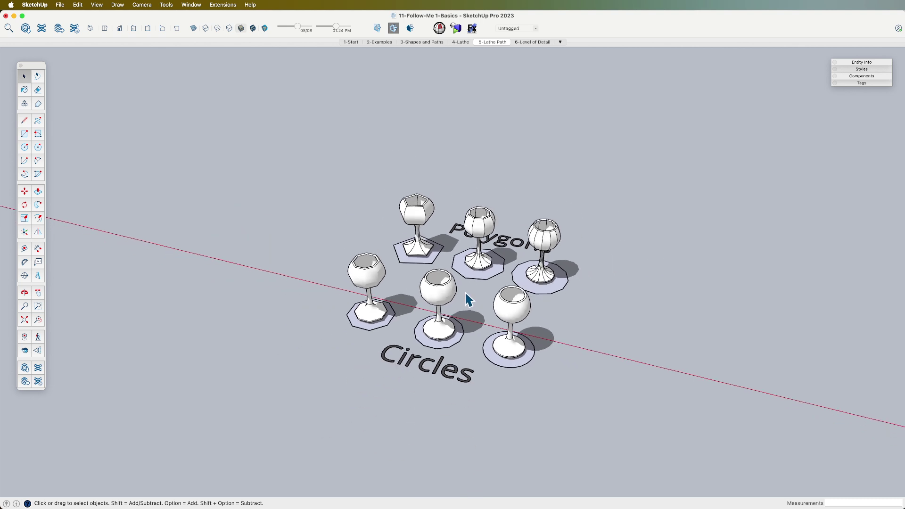
{"action": "key", "text": "o"}
{"action": "left_click_drag", "start_coordinate": [473, 298], "coordinate": [441, 295]}
{"action": "key", "text": "space"}
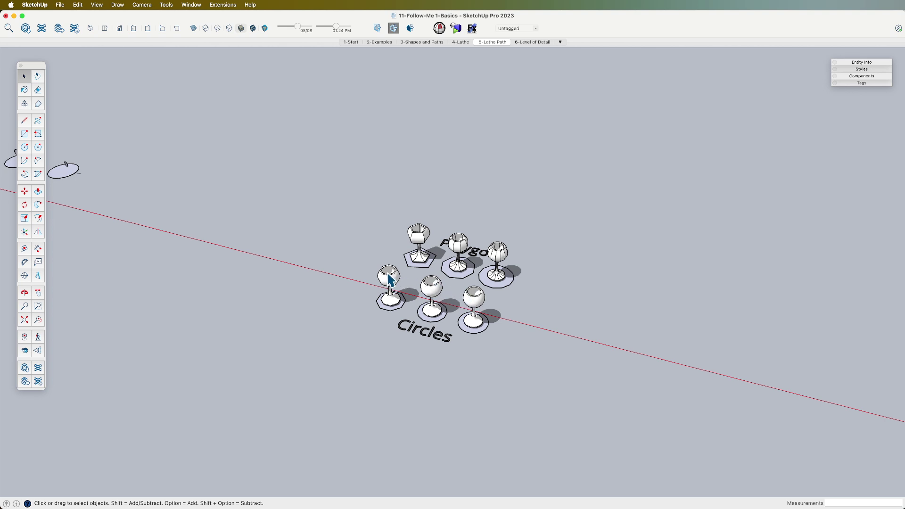
{"action": "scroll", "coordinate": [446, 338], "scroll_direction": "down", "scroll_amount": 3}
{"action": "scroll", "coordinate": [449, 336], "scroll_direction": "down", "scroll_amount": 2}
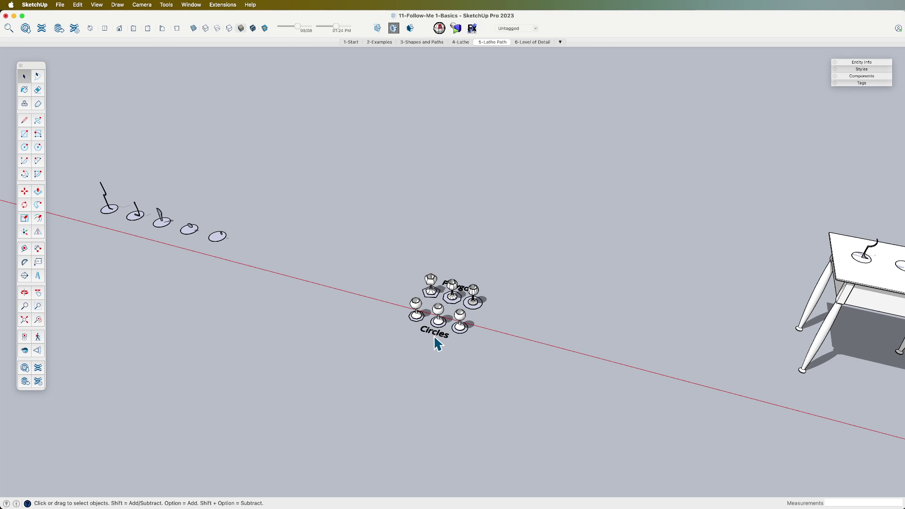
{"action": "scroll", "coordinate": [437, 337], "scroll_direction": "up", "scroll_amount": 8}
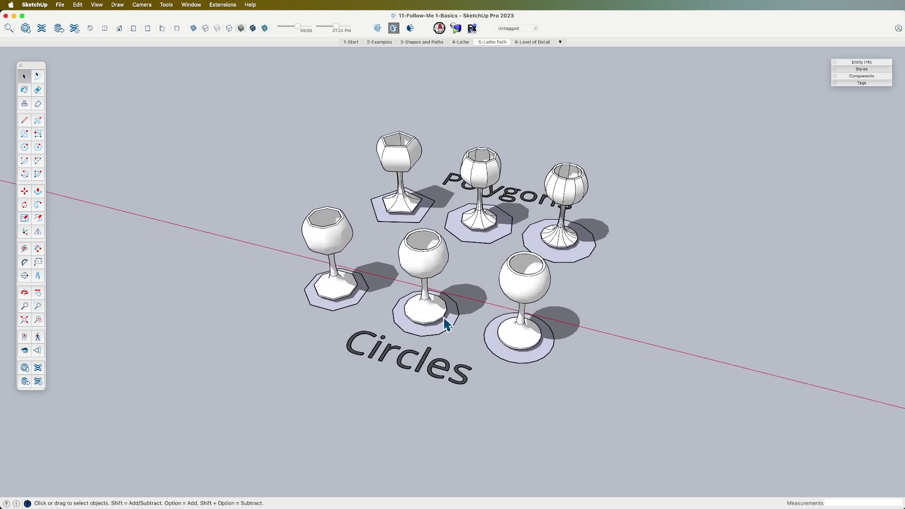
{"action": "scroll", "coordinate": [521, 299], "scroll_direction": "up", "scroll_amount": 6}
{"action": "middle_click_drag", "start_coordinate": [531, 309], "coordinate": [496, 283]}
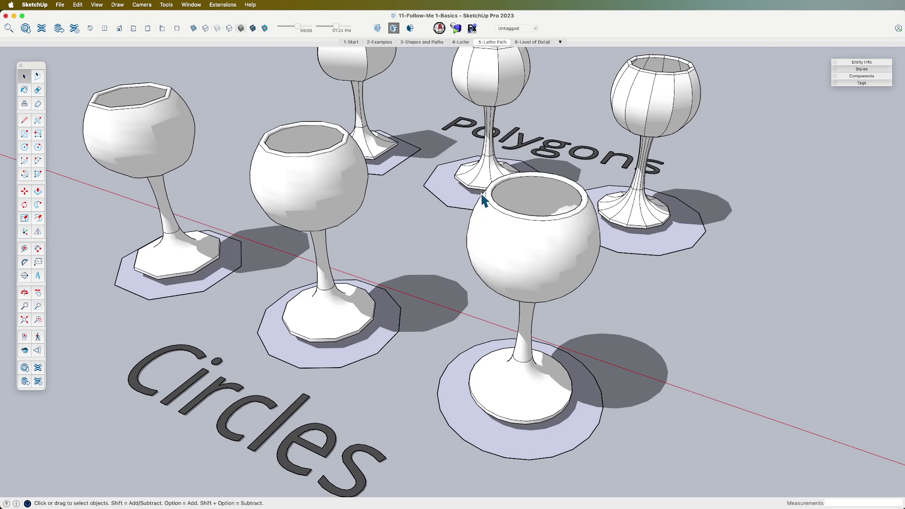
- Check the bowl surface of the smoothest circle-based goblet and reveal its hidden geometry
{"action": "left_click", "coordinate": [541, 269]}
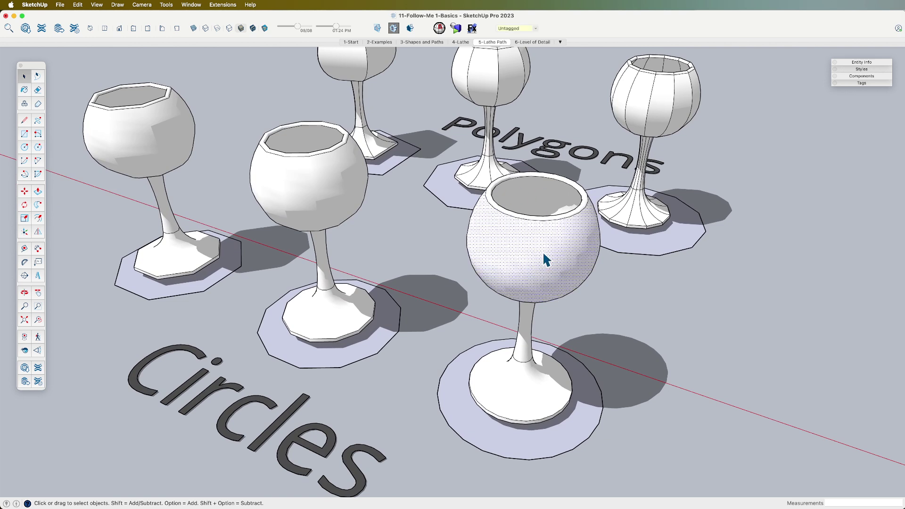
{"action": "key", "text": "alt+h"}
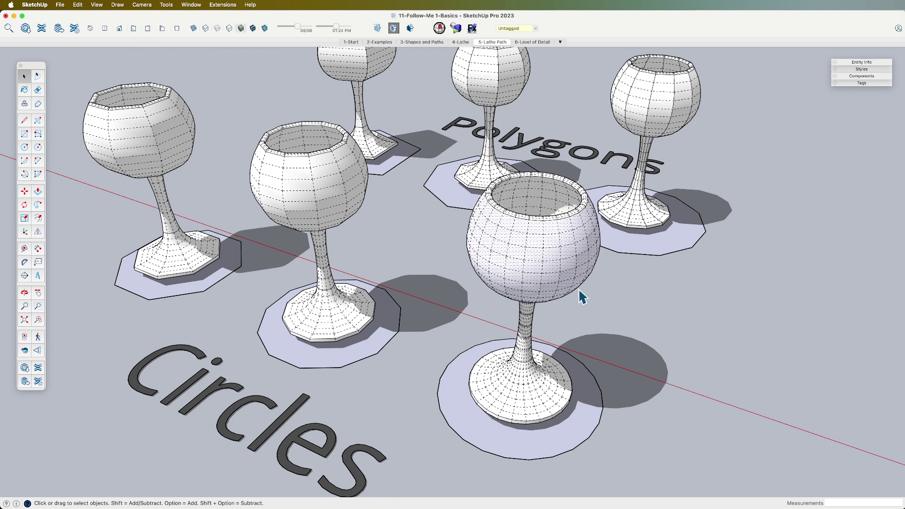
{"action": "left_click", "coordinate": [600, 307]}
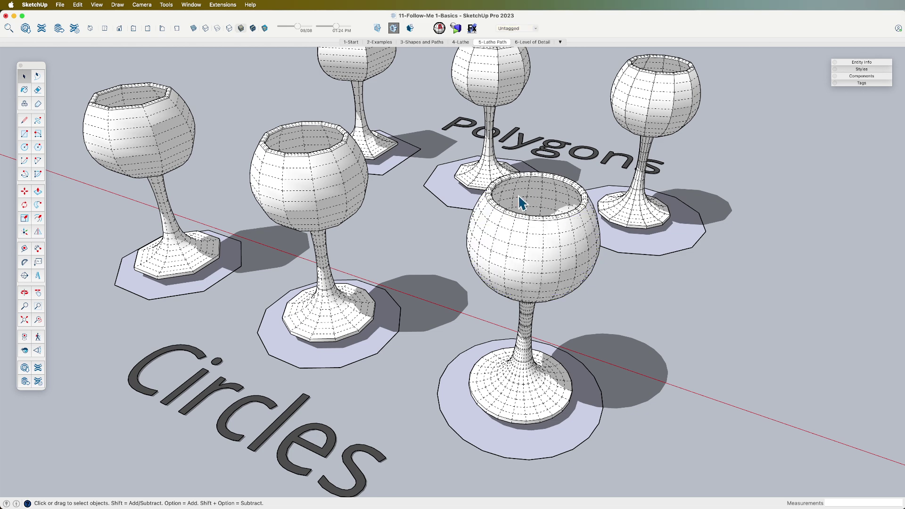
{"action": "scroll", "coordinate": [569, 303], "scroll_direction": "down", "scroll_amount": 3}
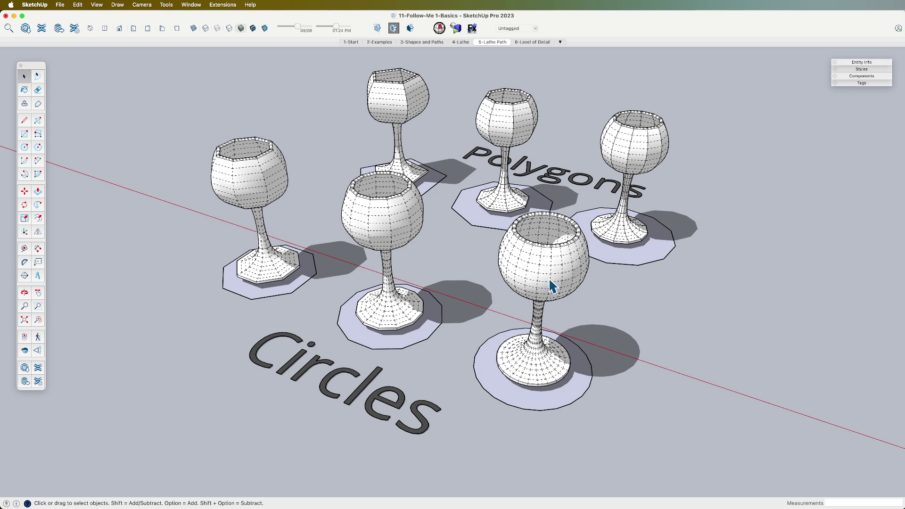
- Array six copies of the smoothest circle-based goblet in a row behind the original
{"action": "scroll", "coordinate": [532, 304], "scroll_direction": "down", "scroll_amount": 4}
{"action": "left_click", "coordinate": [535, 271]}
{"action": "scroll", "coordinate": [480, 295], "scroll_direction": "down", "scroll_amount": 3}
{"action": "key", "text": "m"}
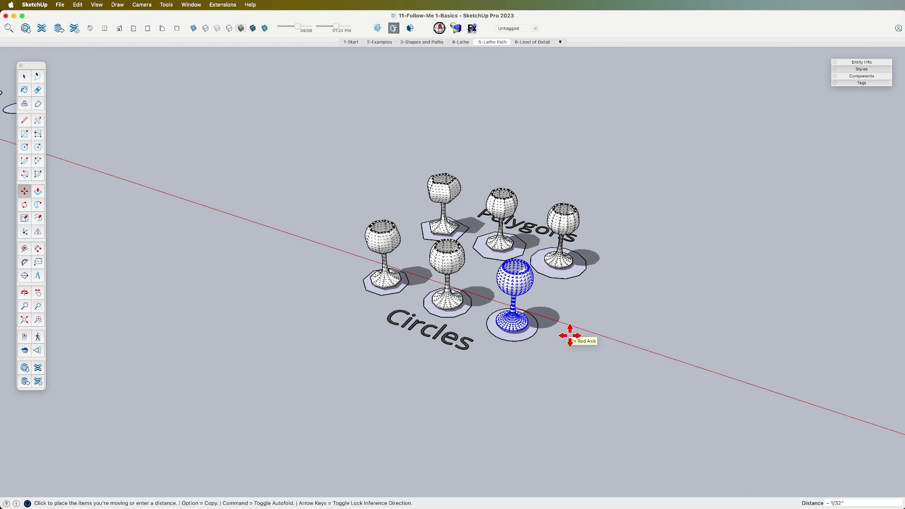
{"action": "left_click", "coordinate": [565, 333]}
{"action": "left_click", "coordinate": [632, 327]}
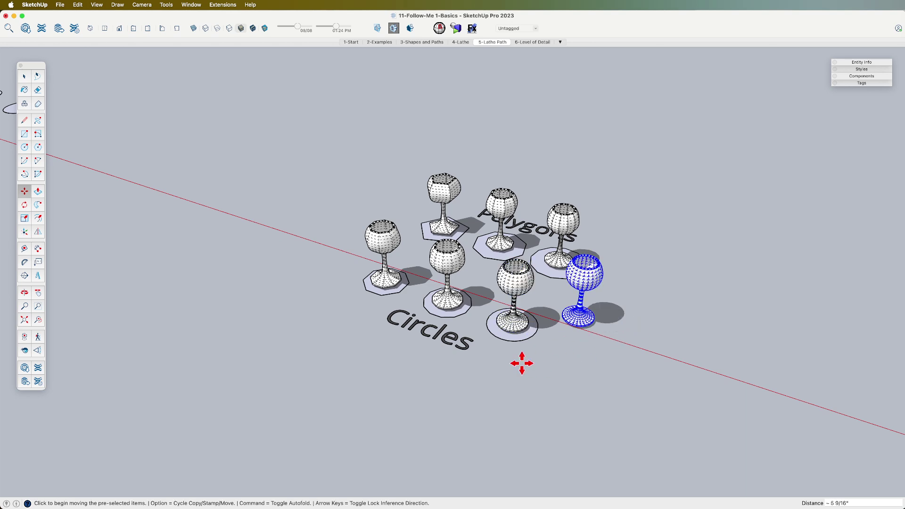
{"action": "key", "text": "Return"}
{"action": "middle_click_drag", "start_coordinate": [521, 360], "coordinate": [528, 300]}
{"action": "key", "text": "space"}
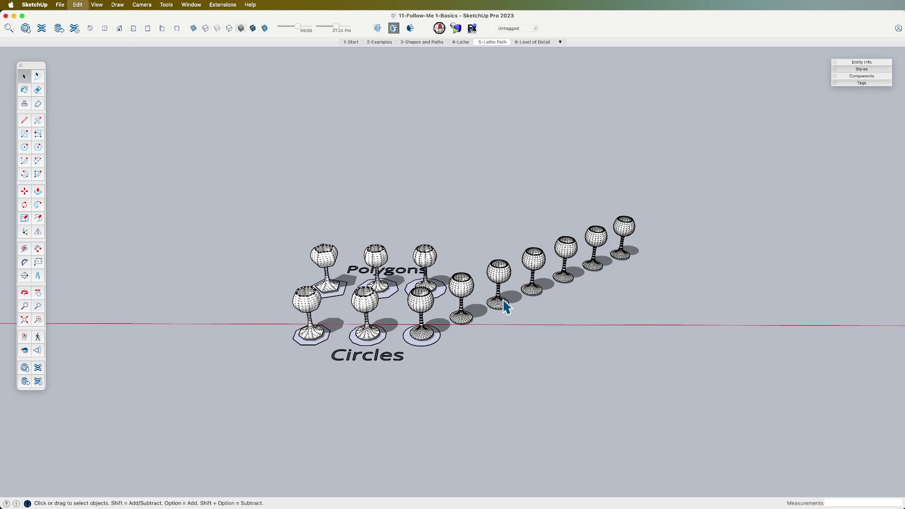
- Undo the row of goblet copies and turn hidden geometry off
{"action": "key", "text": "super+z"}
{"action": "middle_click_drag", "start_coordinate": [472, 323], "coordinate": [538, 327], "text": "shift"}
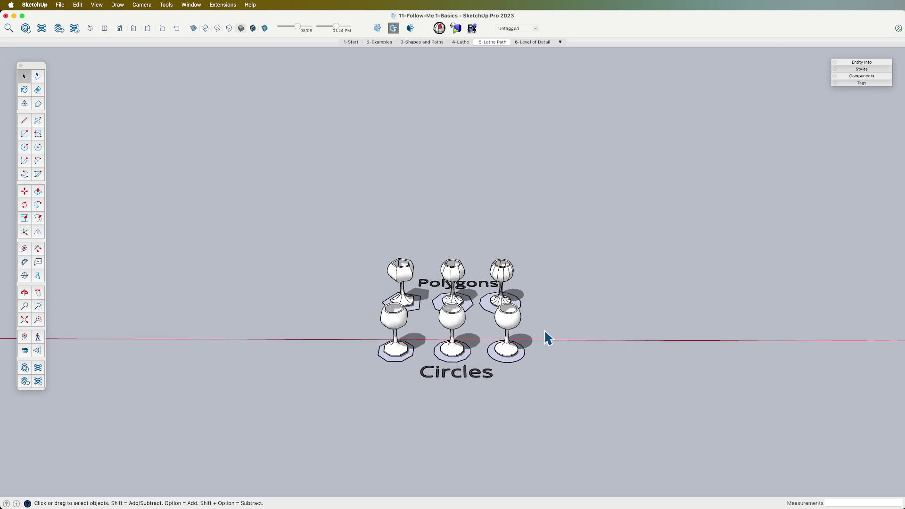
{"action": "middle_click_drag", "start_coordinate": [574, 335], "coordinate": [434, 358]}
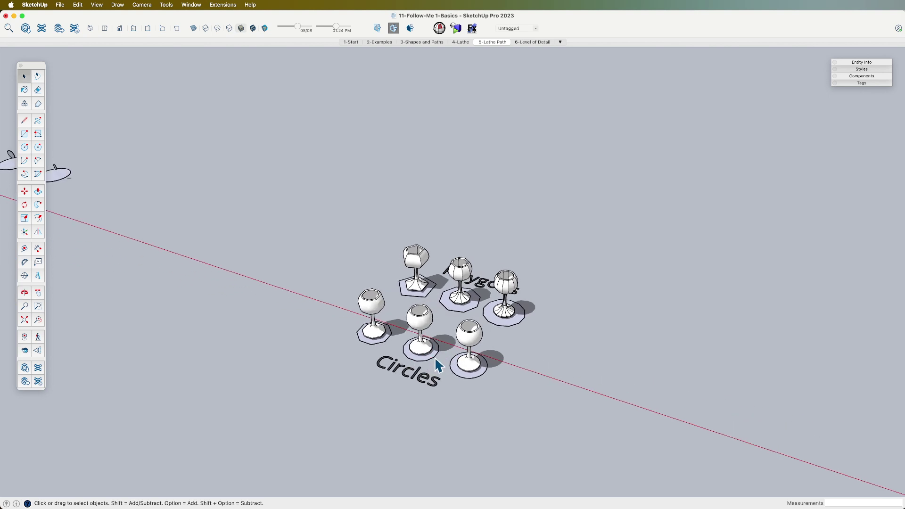
- Compare the bowl surfaces of the three circle-based goblets at different viewing distances
{"action": "scroll", "coordinate": [426, 358], "scroll_direction": "up", "scroll_amount": 5}
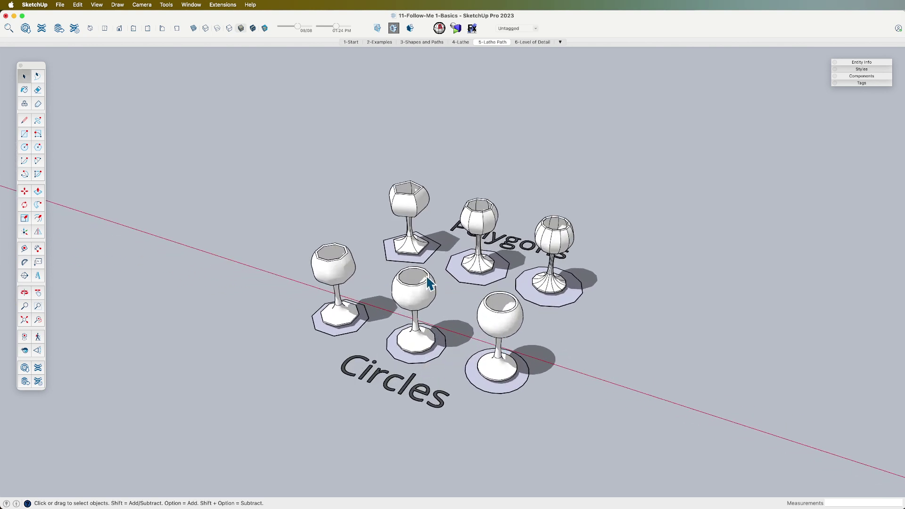
{"action": "scroll", "coordinate": [404, 299], "scroll_direction": "up", "scroll_amount": 5}
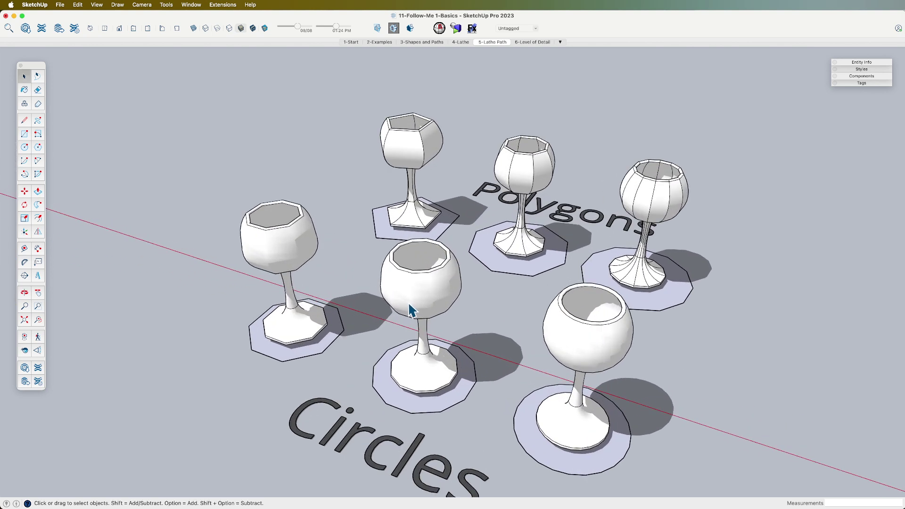
{"action": "left_click", "coordinate": [283, 239]}
{"action": "left_click", "coordinate": [438, 288]}
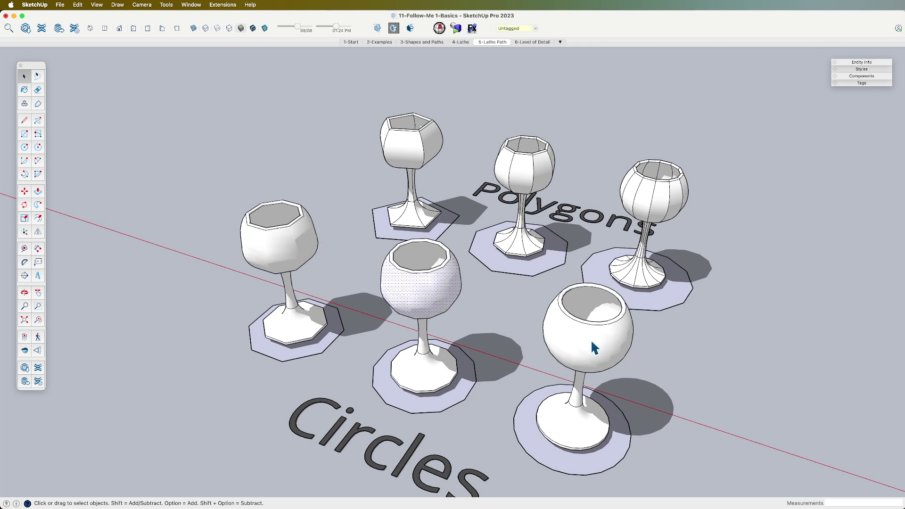
{"action": "scroll", "coordinate": [545, 289], "scroll_direction": "down", "scroll_amount": 3}
{"action": "scroll", "coordinate": [559, 348], "scroll_direction": "up", "scroll_amount": 3}
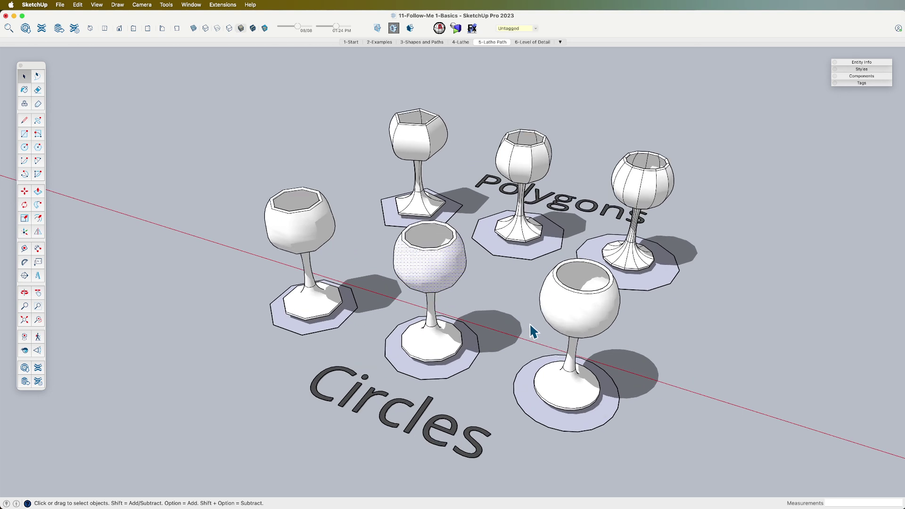
{"action": "scroll", "coordinate": [528, 326], "scroll_direction": "down", "scroll_amount": 3}
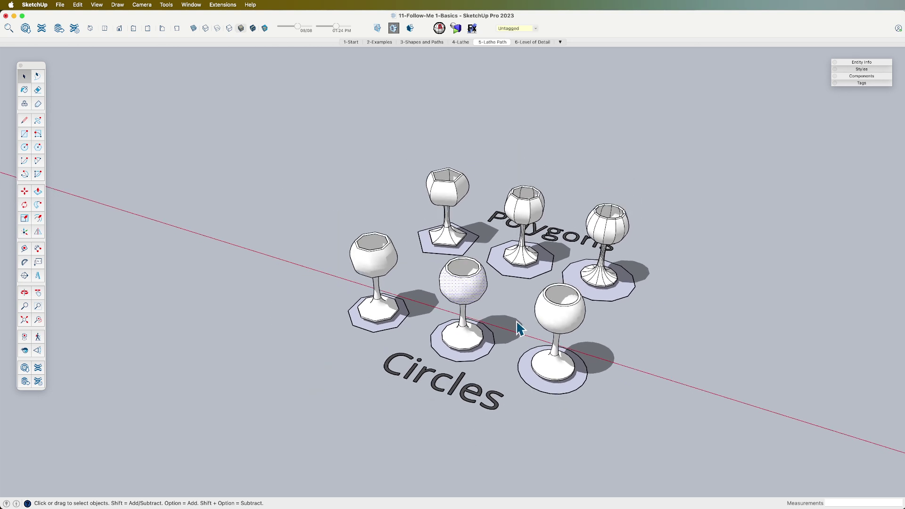
{"action": "left_click", "coordinate": [513, 307]}
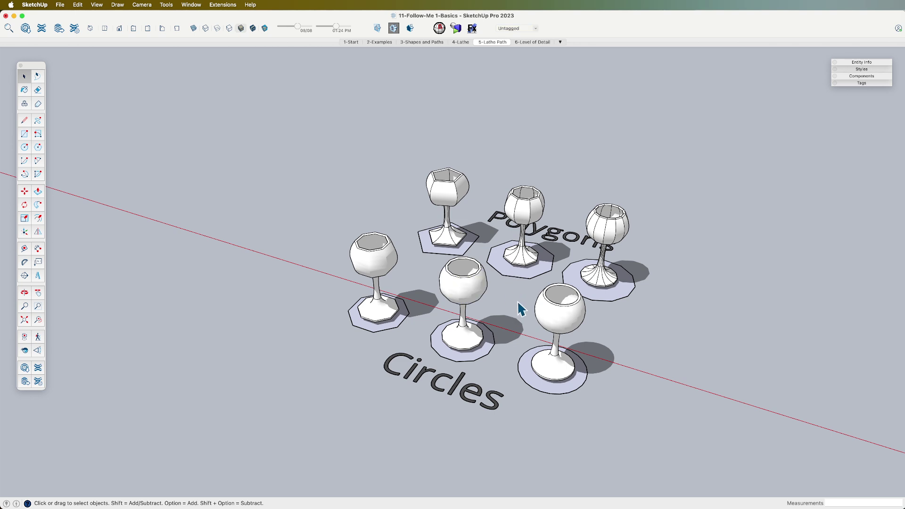
- Select the large outer arc of the solid, knife-shaped lathe profile and display its entity properties
{"action": "scroll", "coordinate": [519, 310], "scroll_direction": "down", "scroll_amount": 3}
{"action": "scroll", "coordinate": [521, 311], "scroll_direction": "down", "scroll_amount": 2}
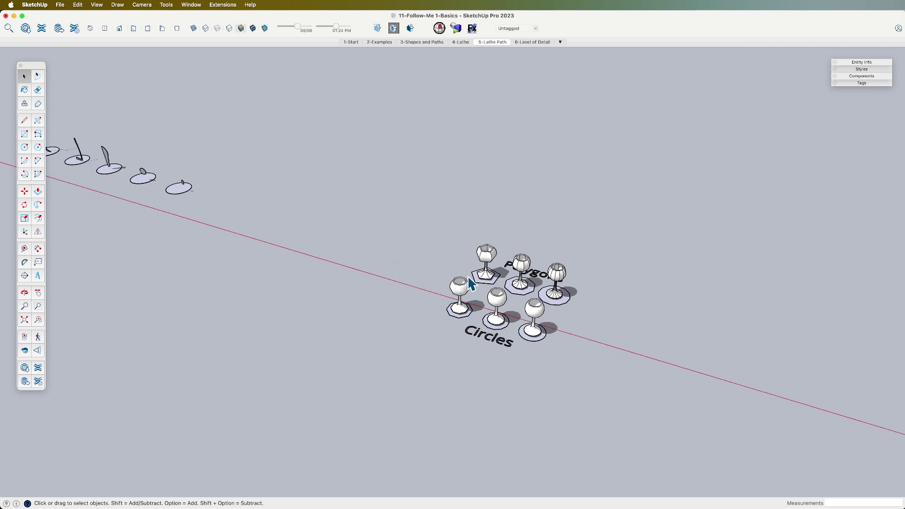
{"action": "middle_click_drag", "start_coordinate": [421, 264], "coordinate": [470, 289], "text": "shift"}
{"action": "left_click_drag", "start_coordinate": [299, 267], "coordinate": [539, 360]}
{"action": "key", "text": "o"}
{"action": "scroll", "coordinate": [440, 266], "scroll_direction": "up", "scroll_amount": 8}
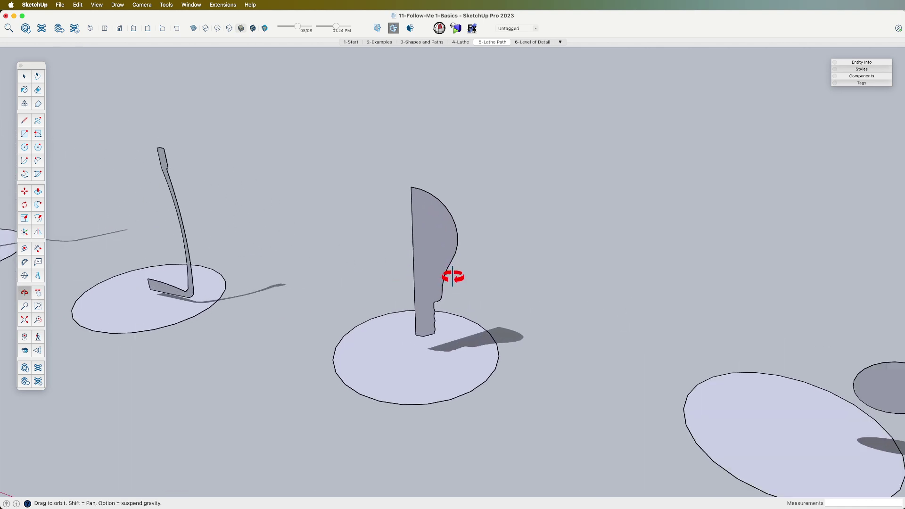
{"action": "scroll", "coordinate": [441, 264], "scroll_direction": "up", "scroll_amount": 1}
{"action": "key", "text": "space"}
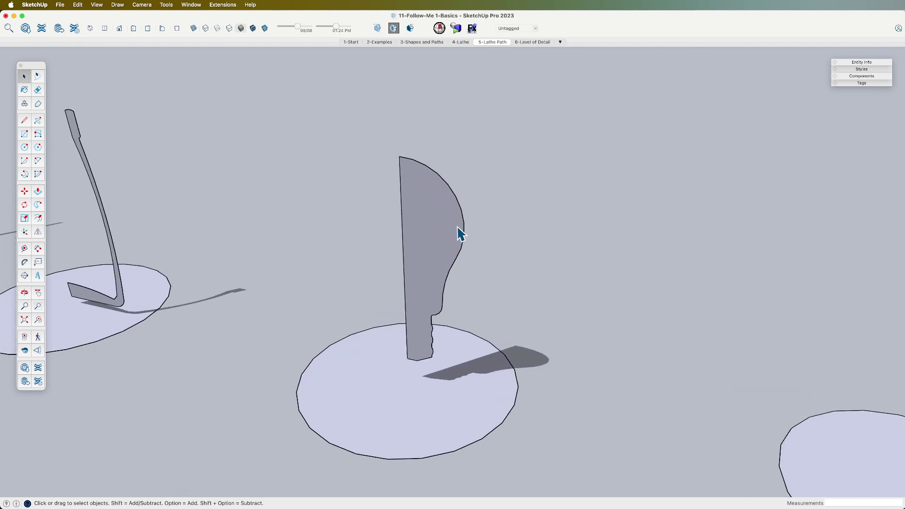
{"action": "left_click", "coordinate": [454, 193]}
{"action": "left_click", "coordinate": [865, 62]}
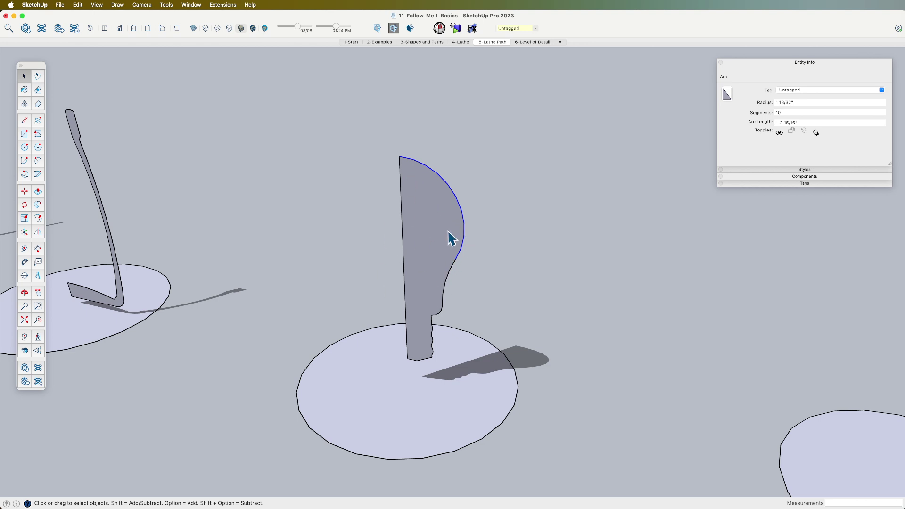
- Select the arcs along the curved edge of the light bulb profile to compare their segment counts
{"action": "middle_click_drag", "start_coordinate": [460, 228], "coordinate": [485, 240]}
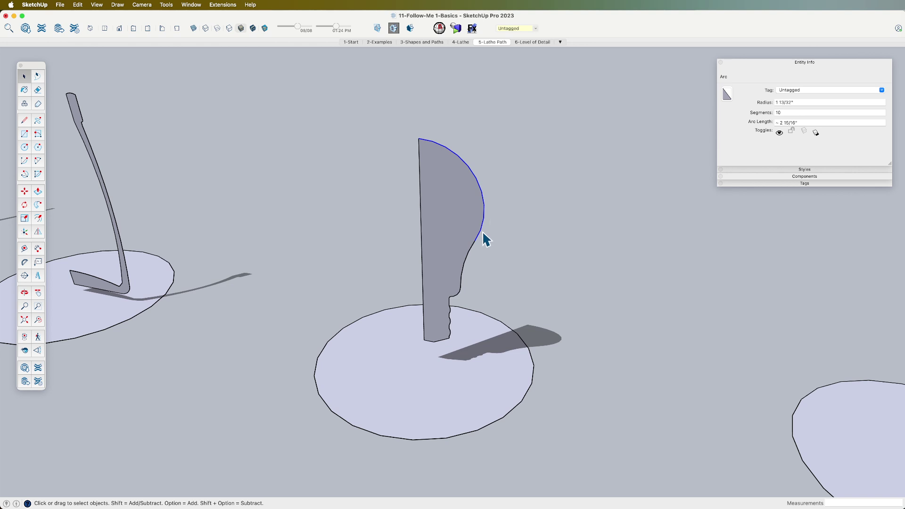
{"action": "left_click", "coordinate": [465, 292]}
{"action": "left_click", "coordinate": [461, 279]}
{"action": "left_click", "coordinate": [483, 220]}
- Lathe the light bulb profile around the circular face beneath it with Follow Me and examine the bulb's outline
{"action": "left_click", "coordinate": [471, 353]}
{"action": "key", "text": "f"}
{"action": "left_click", "coordinate": [475, 317]}
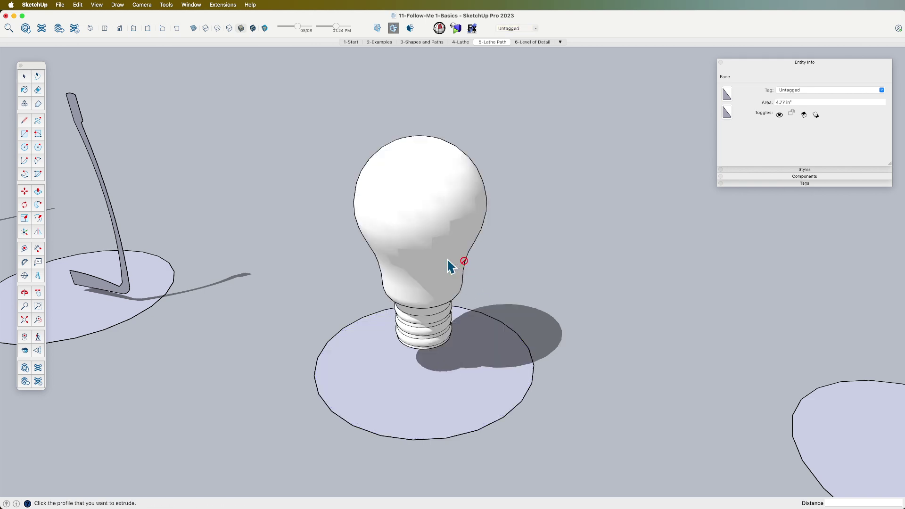
{"action": "middle_click_drag", "start_coordinate": [529, 282], "coordinate": [469, 317]}
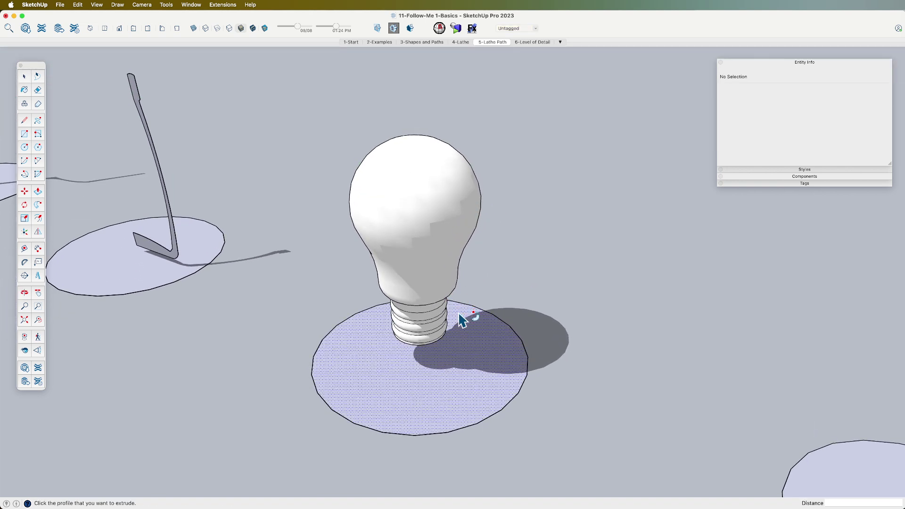
{"action": "scroll", "coordinate": [466, 318], "scroll_direction": "down", "scroll_amount": 5}
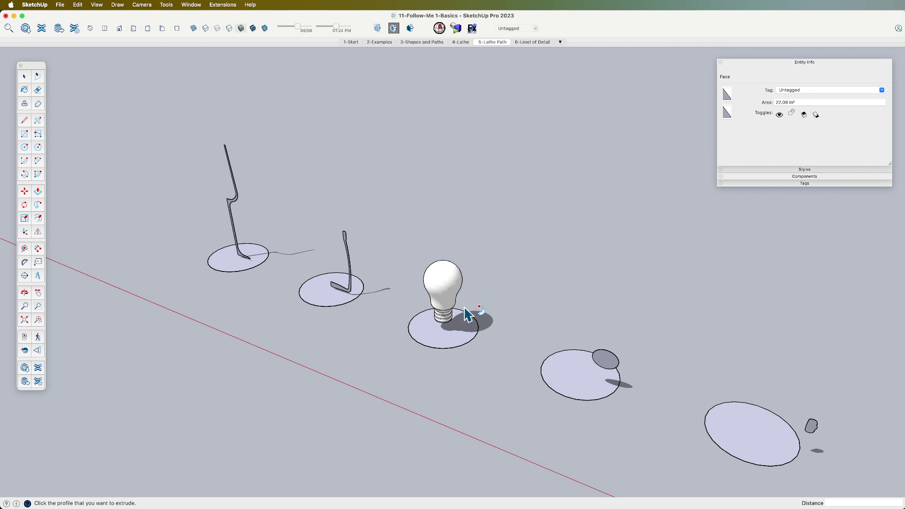
{"action": "scroll", "coordinate": [469, 315], "scroll_direction": "up", "scroll_amount": 6}
{"action": "key", "text": "space"}
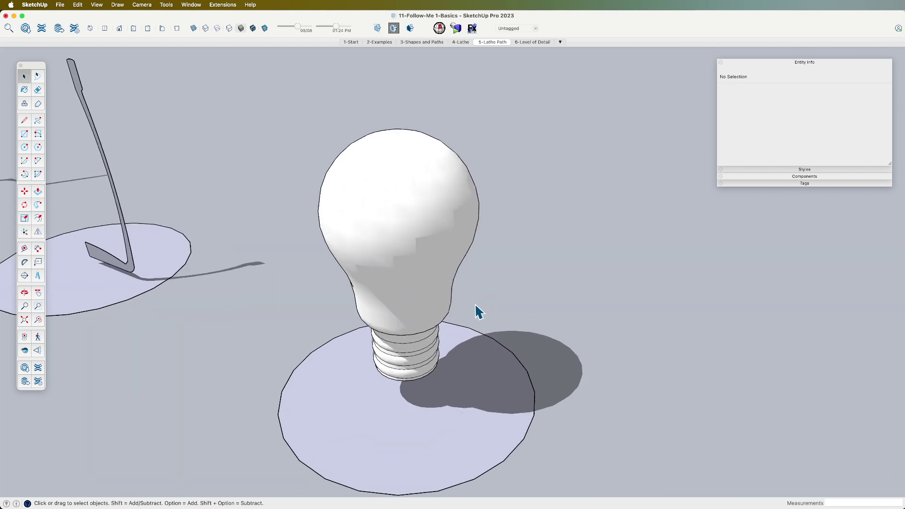
{"action": "key", "text": "o"}
{"action": "left_click_drag", "start_coordinate": [481, 290], "coordinate": [502, 259]}
{"action": "key", "text": "space"}
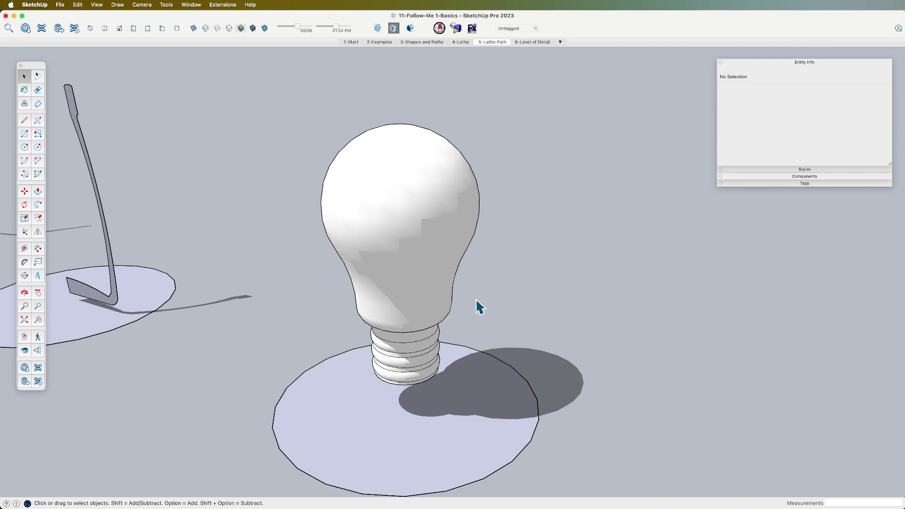
- Undo the light bulb lathe, and set the profile's neck arc to 10 segments and its large outer arc to 20
{"action": "key", "text": "super+z"}
{"action": "left_click", "coordinate": [452, 273]}
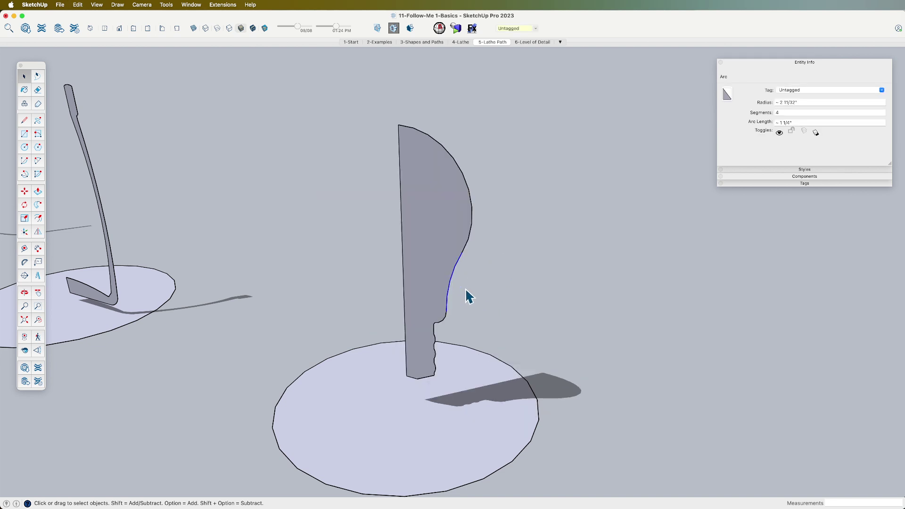
{"action": "double_click", "coordinate": [784, 114]}
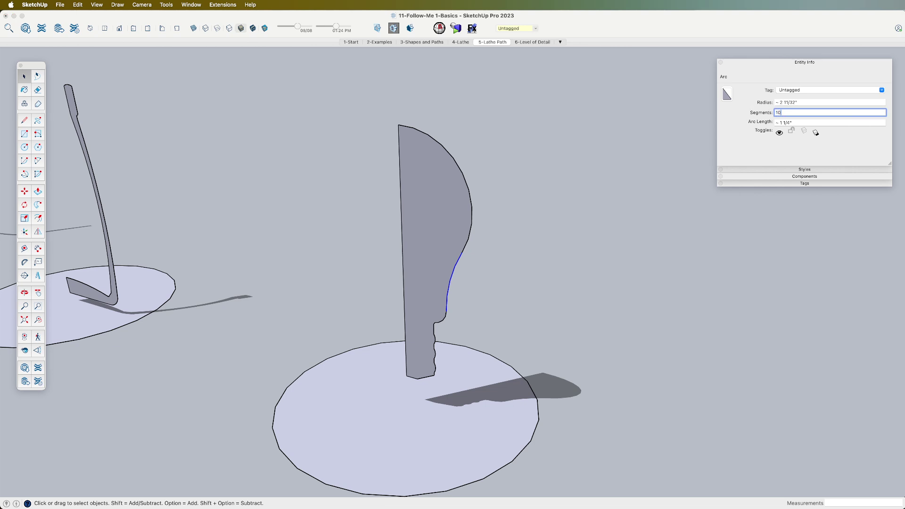
{"action": "left_click", "coordinate": [469, 195]}
{"action": "left_click", "coordinate": [782, 113]}
{"action": "type", "text": "20"}
{"action": "key", "text": "Return"}
- Lathe the refined profile around the circular face with Follow Me and show hidden geometry on the bulb
{"action": "left_click", "coordinate": [460, 434]}
{"action": "key", "text": "f"}
{"action": "left_click", "coordinate": [432, 268]}
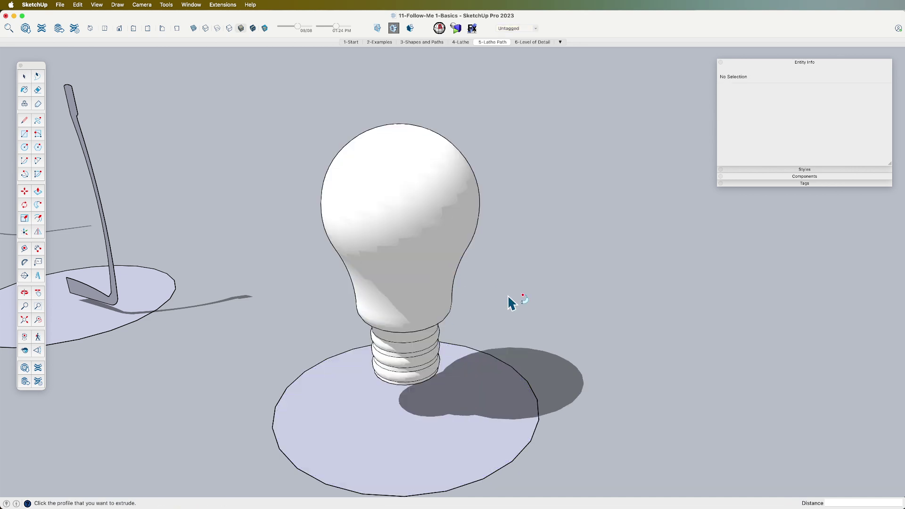
{"action": "middle_click_drag", "start_coordinate": [504, 293], "coordinate": [495, 264]}
{"action": "key", "text": "alt+h"}
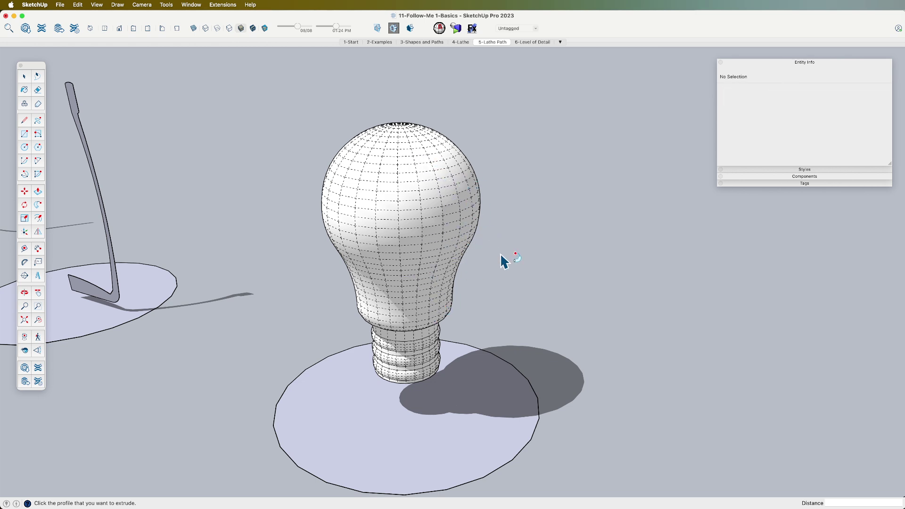
- Undo the refined light bulb lathe along with the changes to the profile's arc segments
{"action": "key", "text": "super+z"}
{"action": "key", "text": "space"}
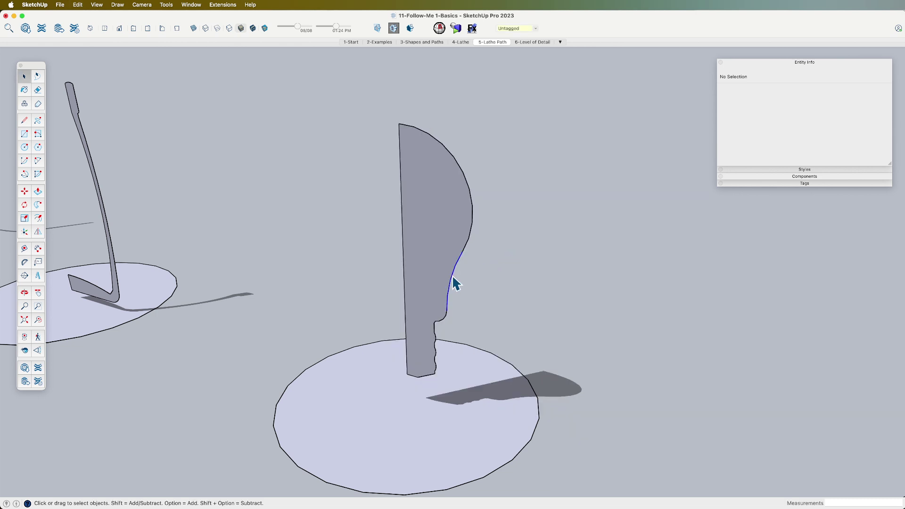
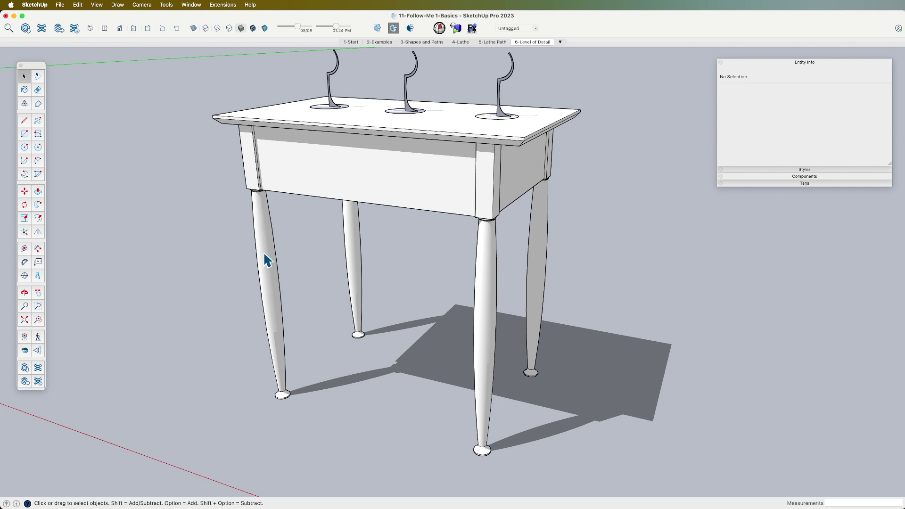
- Toggle hidden geometry to compare the segment density of the four turned table legs
{"action": "key", "text": "alt+h"}
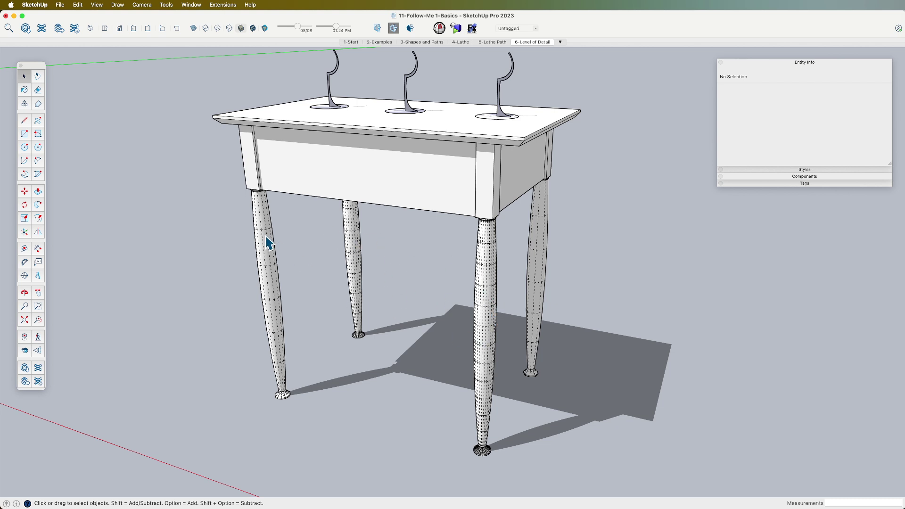
{"action": "key", "text": "alt+h"}
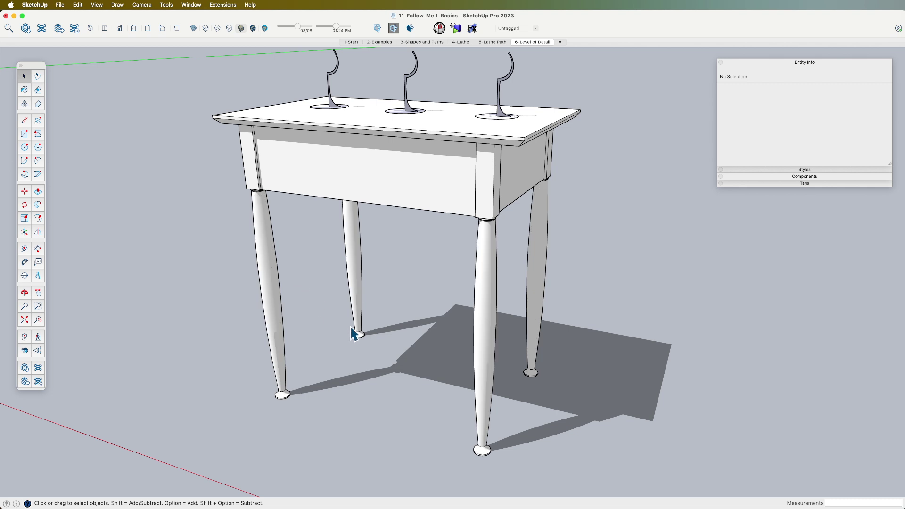
{"action": "middle_click_drag", "start_coordinate": [373, 311], "coordinate": [408, 384]}
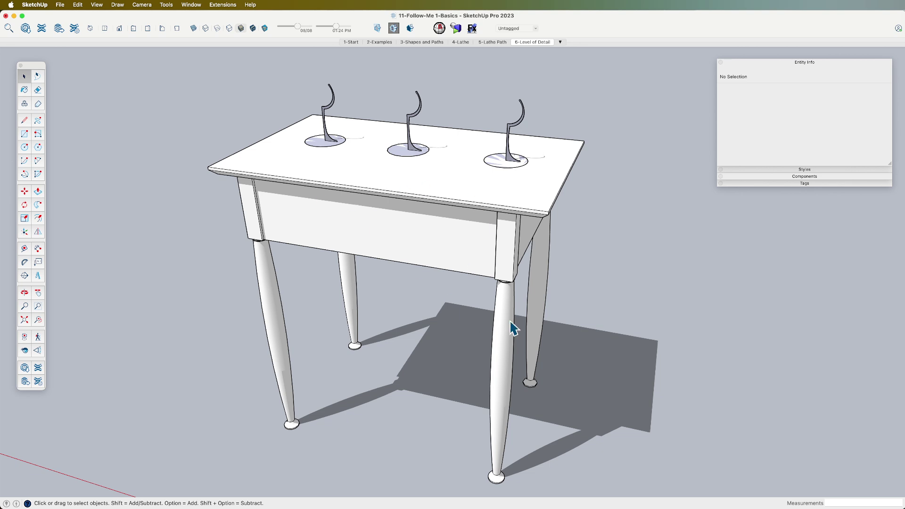
{"action": "key", "text": "alt+h"}
{"action": "middle_click_drag", "start_coordinate": [505, 392], "coordinate": [464, 304]}
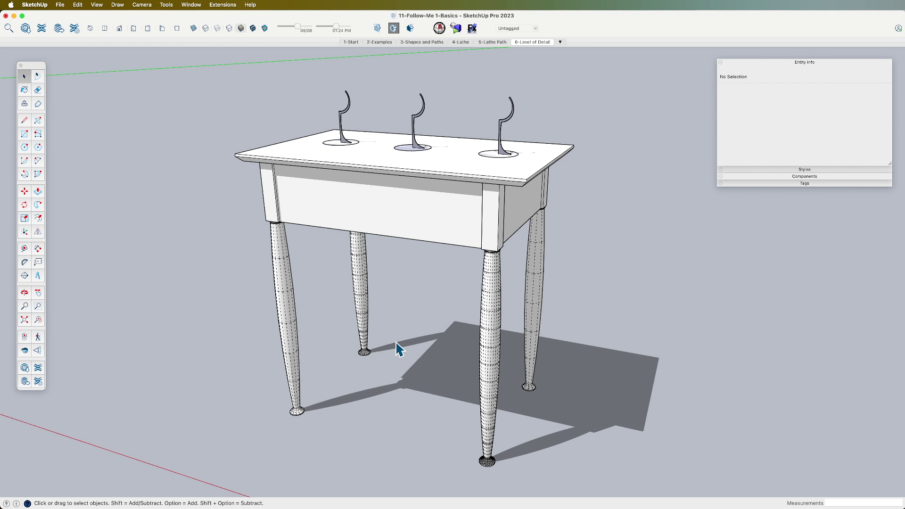
- Compare the smoothness of the table legs at different viewing distances, with hidden geometry on and off
{"action": "scroll", "coordinate": [421, 335], "scroll_direction": "down", "scroll_amount": 2}
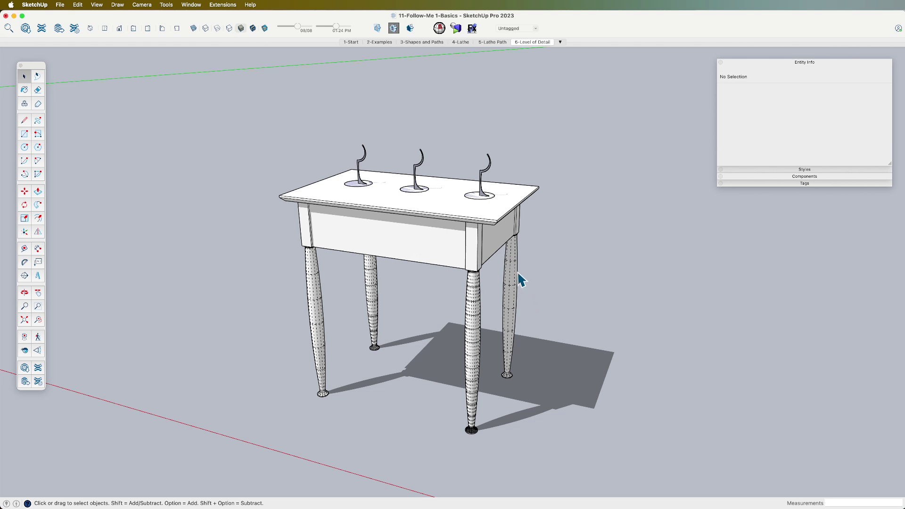
{"action": "scroll", "coordinate": [515, 292], "scroll_direction": "up", "scroll_amount": 1}
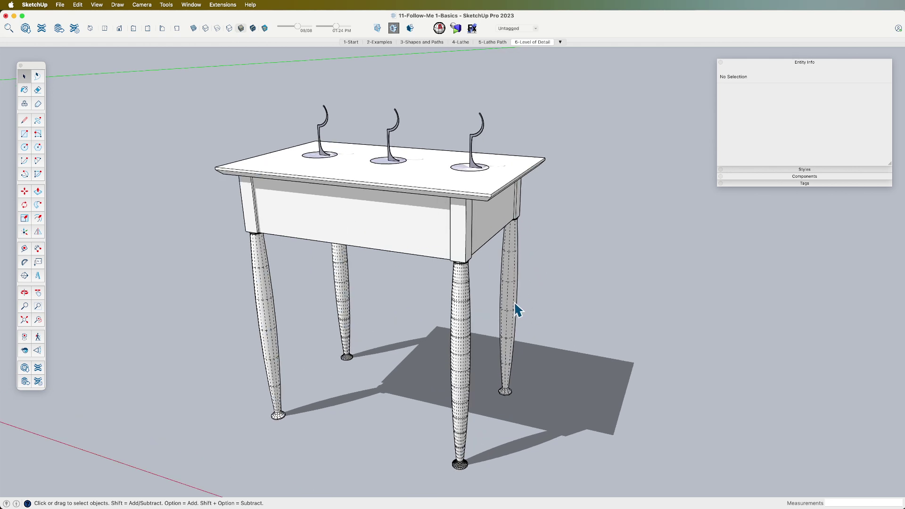
{"action": "scroll", "coordinate": [513, 318], "scroll_direction": "up", "scroll_amount": 1}
{"action": "scroll", "coordinate": [514, 325], "scroll_direction": "down", "scroll_amount": 5}
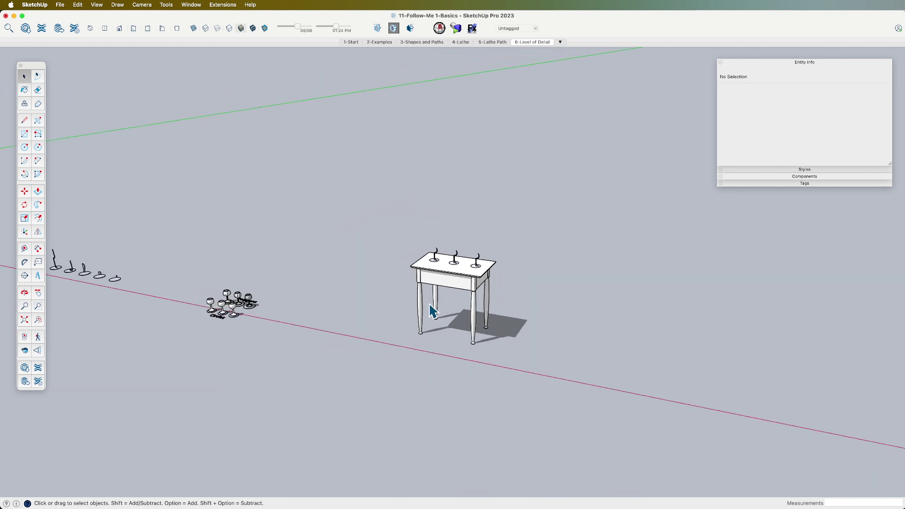
{"action": "middle_click_drag", "start_coordinate": [464, 310], "coordinate": [425, 262]}
{"action": "scroll", "coordinate": [471, 277], "scroll_direction": "up", "scroll_amount": 5}
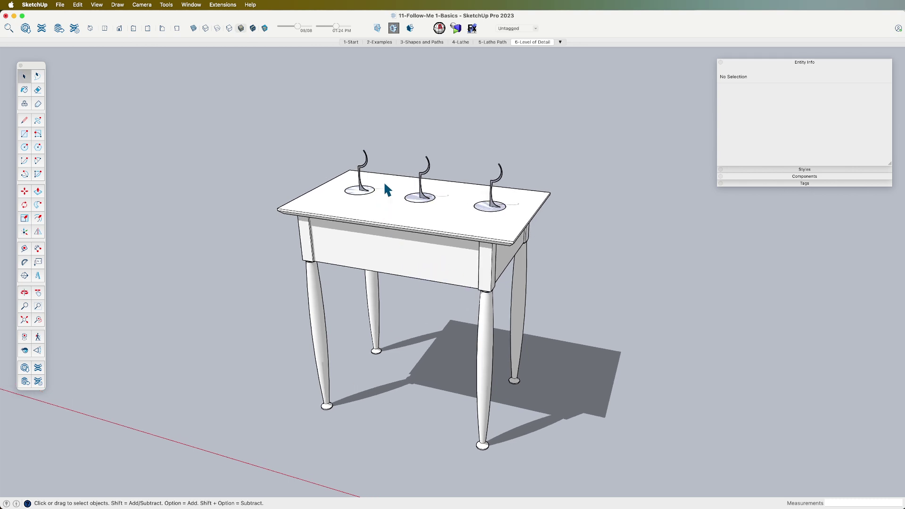
{"action": "scroll", "coordinate": [504, 349], "scroll_direction": "up", "scroll_amount": 5}
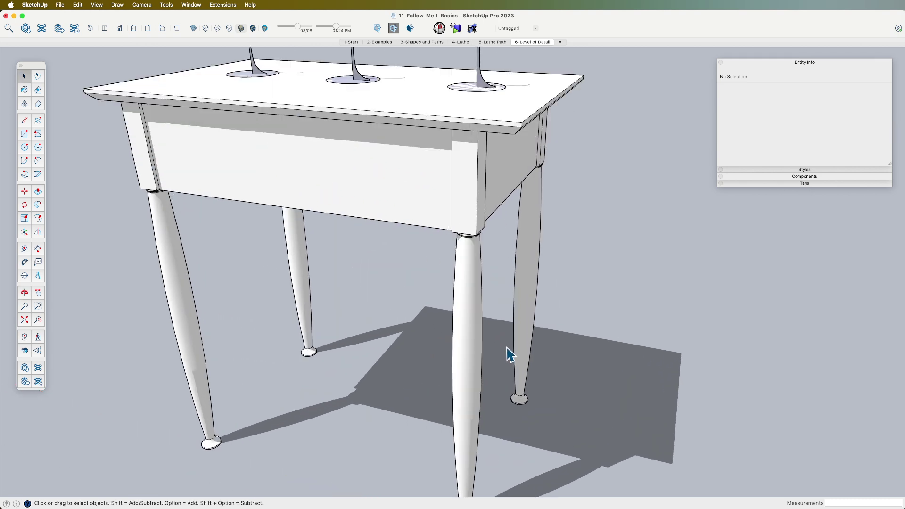
{"action": "middle_click_drag", "start_coordinate": [503, 351], "coordinate": [448, 307]}
{"action": "scroll", "coordinate": [391, 276], "scroll_direction": "down", "scroll_amount": 3}
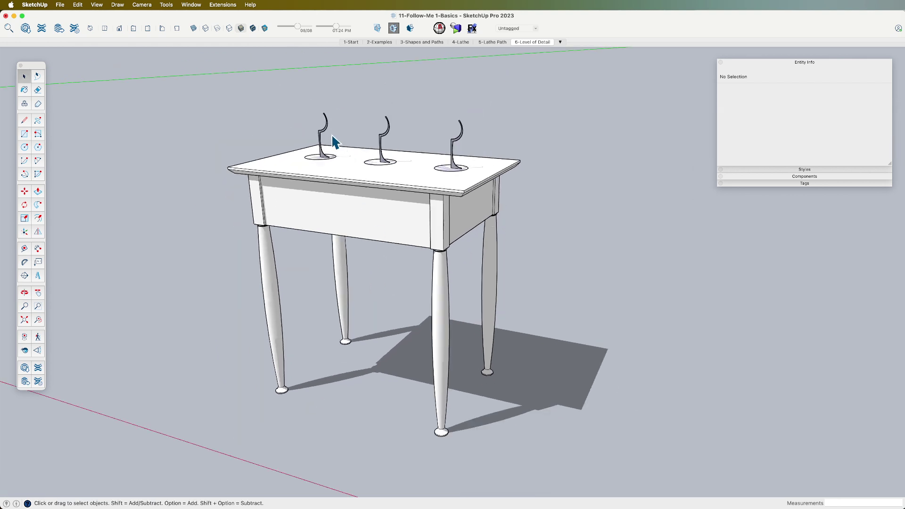
- Inspect the entity properties of the bowl arc on the middle goblet profile on the tabletop, and clear the selection
{"action": "middle_click_drag", "start_coordinate": [400, 171], "coordinate": [440, 277]}
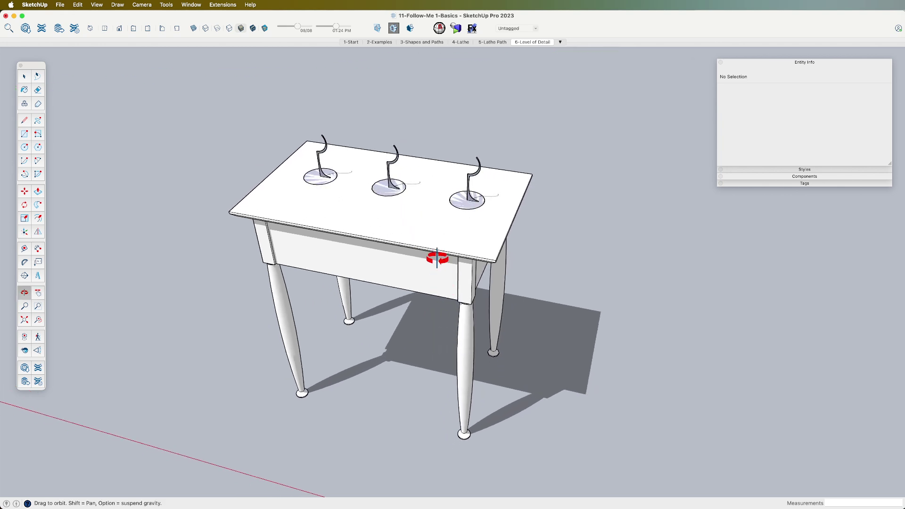
{"action": "scroll", "coordinate": [400, 178], "scroll_direction": "up", "scroll_amount": 5}
{"action": "left_click", "coordinate": [408, 201]}
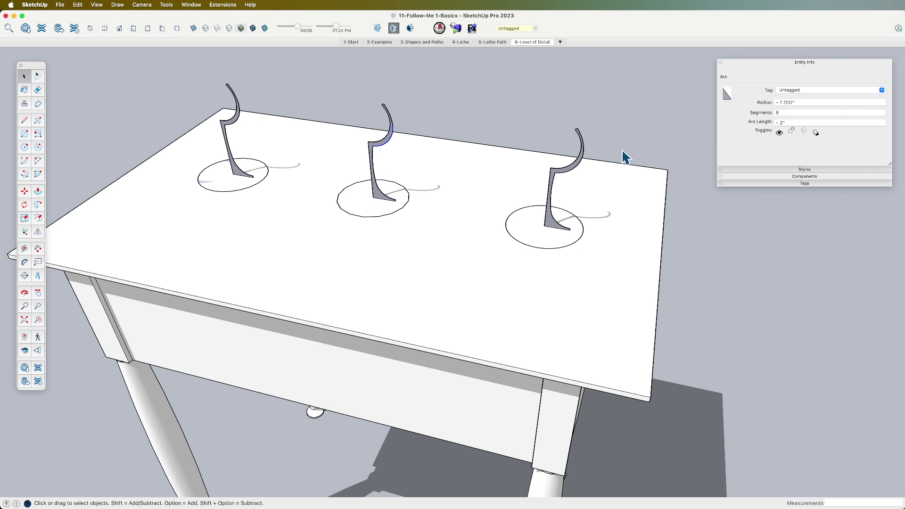
{"action": "middle_click_drag", "start_coordinate": [455, 207], "coordinate": [462, 165]}
{"action": "left_click", "coordinate": [452, 169]}
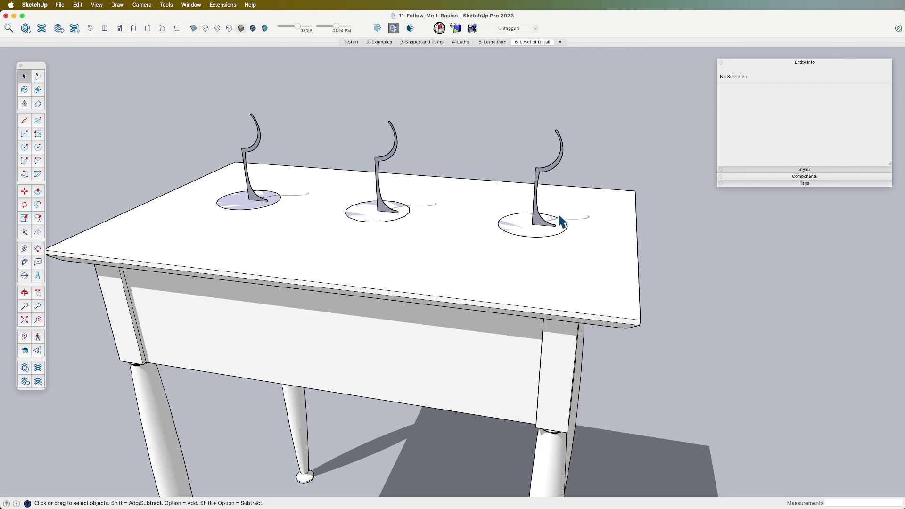